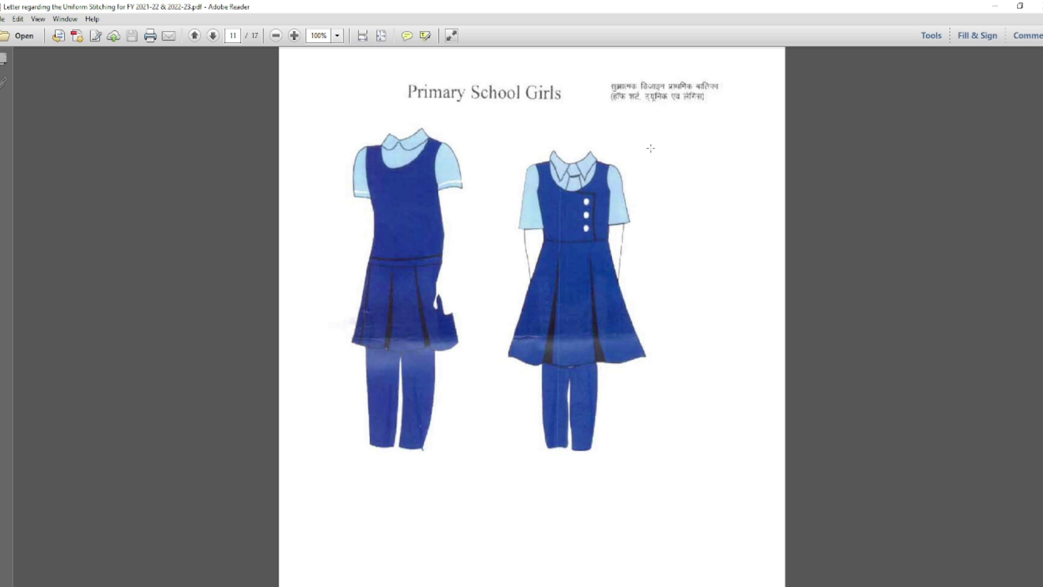
- View the suggested uniform designs for primary school girls and boys in the uniform stitching letter
{"action": "scroll", "coordinate": [556, 351], "scroll_direction": "down", "scroll_amount": 10}
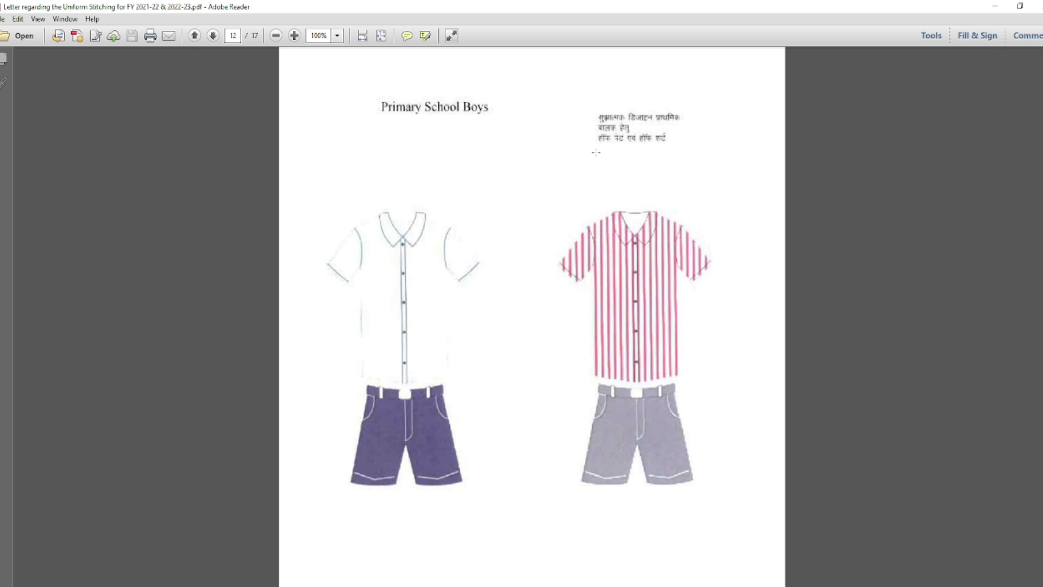
{"action": "scroll", "coordinate": [600, 185], "scroll_direction": "up", "scroll_amount": 5}
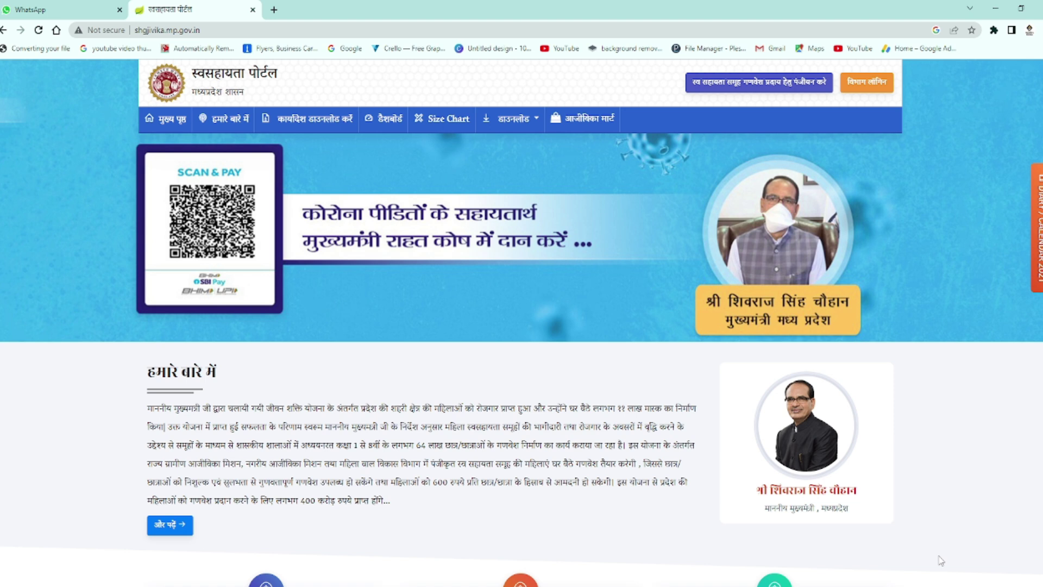
- Switch to the SHG portal in Chrome, open the department login, and display the School Information list from the department dashboard
{"action": "left_click", "coordinate": [869, 91]}
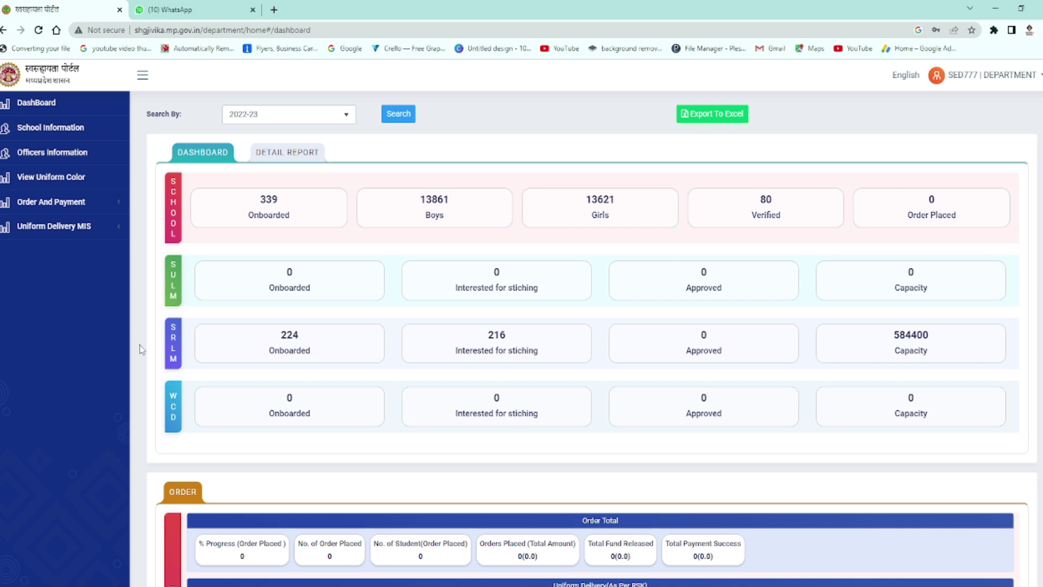
{"action": "left_click", "coordinate": [46, 134]}
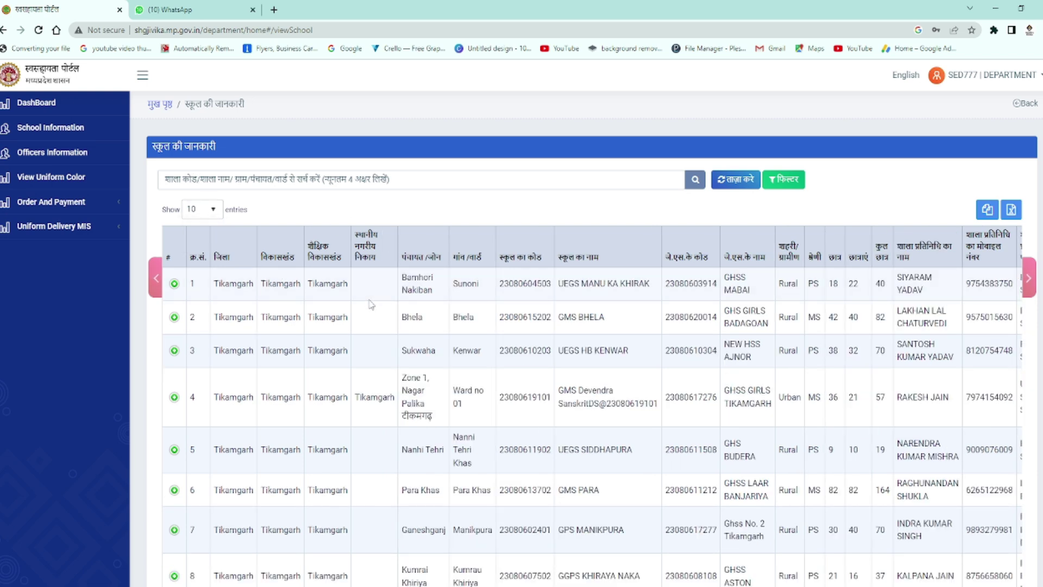
- Examine the school list, its entries-per-page choices and the school code column
{"action": "scroll", "coordinate": [372, 305], "scroll_direction": "down", "scroll_amount": 3}
{"action": "scroll", "coordinate": [297, 443], "scroll_direction": "up", "scroll_amount": 3}
{"action": "left_click", "coordinate": [213, 209]}
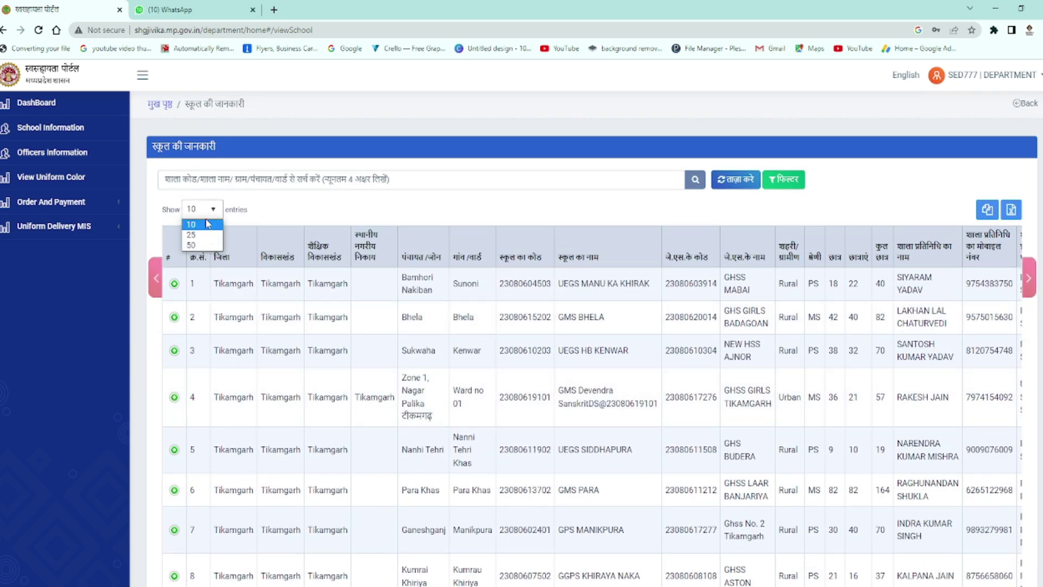
{"action": "left_click", "coordinate": [543, 221]}
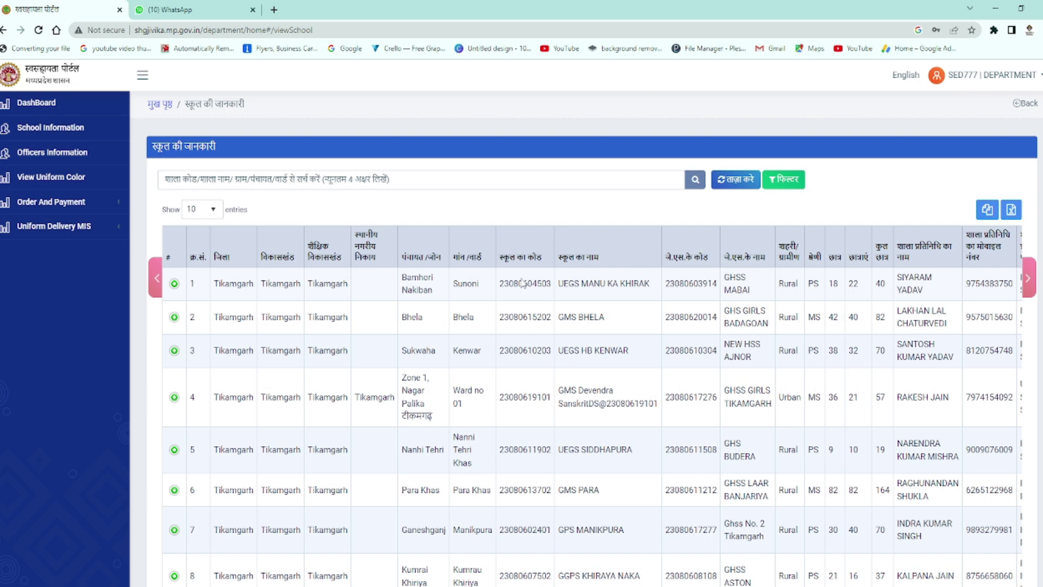
{"action": "left_click_drag", "start_coordinate": [524, 283], "coordinate": [519, 491]}
{"action": "left_click", "coordinate": [533, 528]}
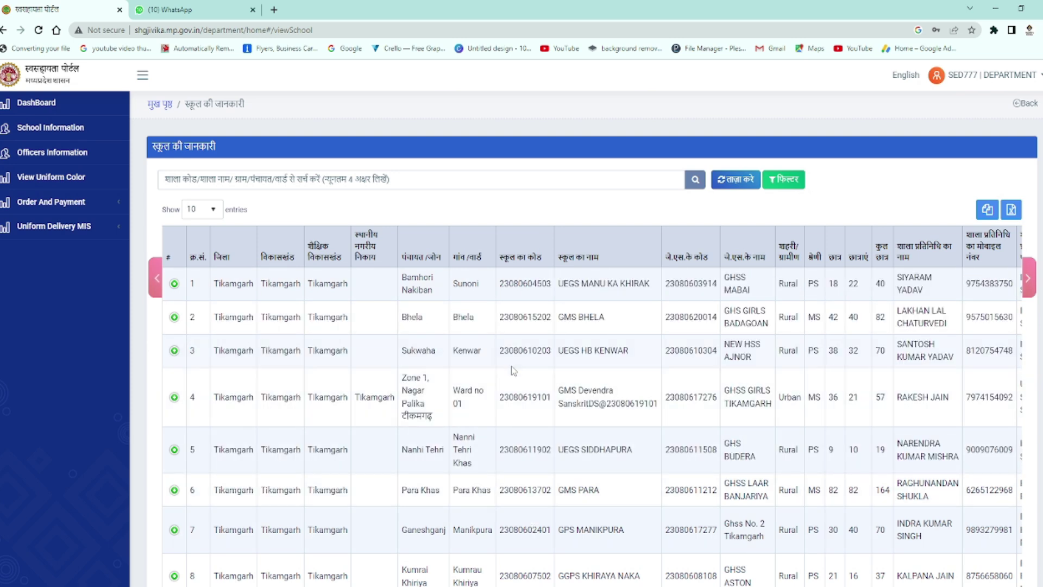
- Filter the school list to session 2022-23, Rural area and school data verified set to No
{"action": "left_click", "coordinate": [791, 188]}
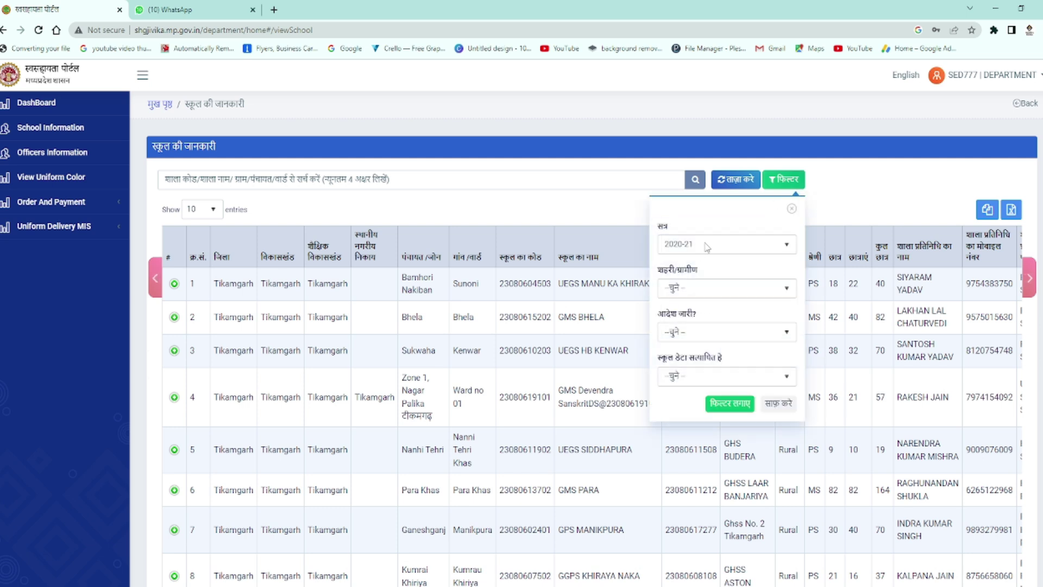
{"action": "left_click", "coordinate": [706, 247]}
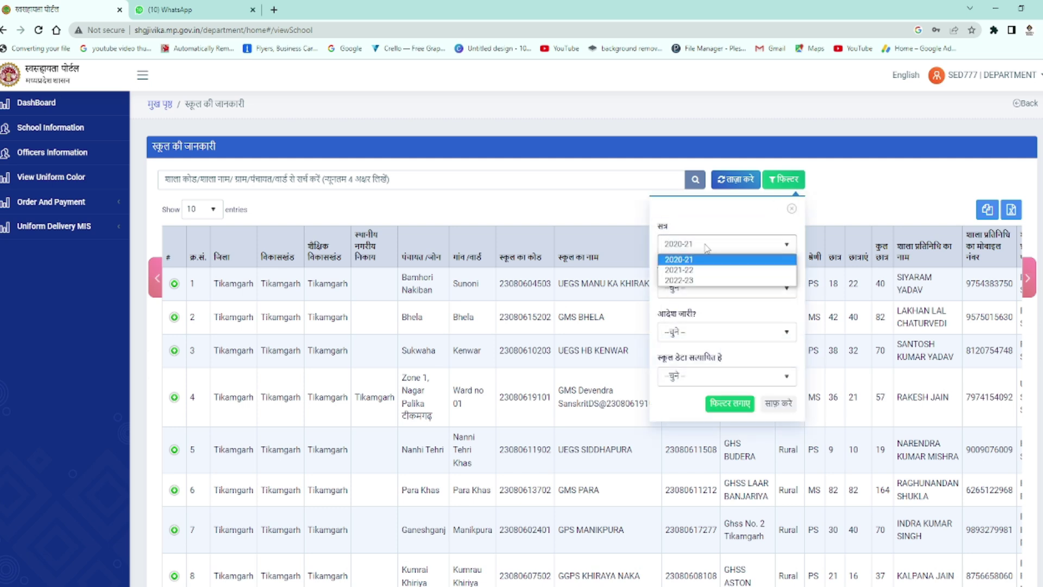
{"action": "left_click", "coordinate": [685, 282]}
{"action": "left_click", "coordinate": [689, 288]}
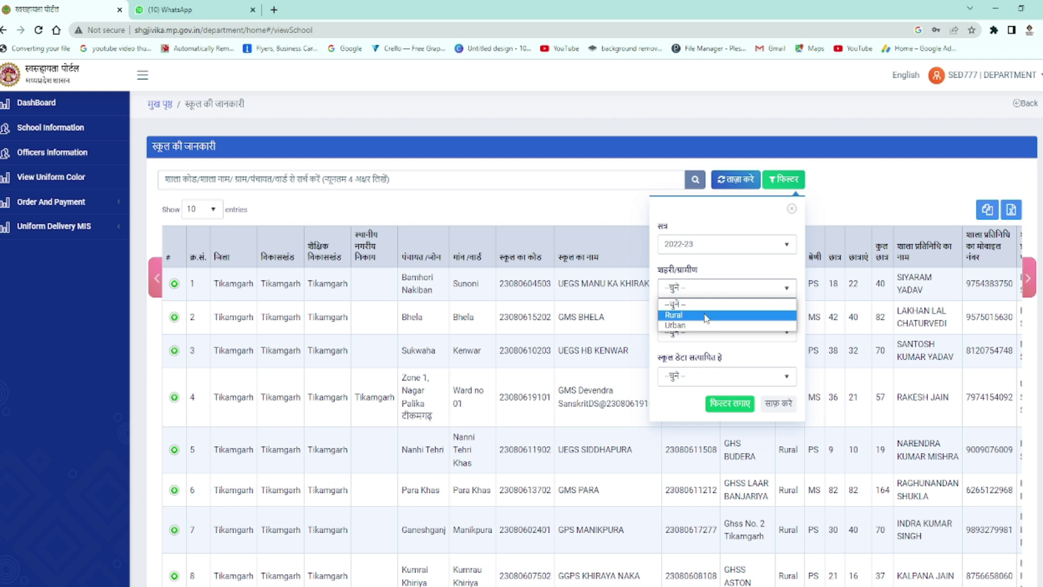
{"action": "left_click", "coordinate": [706, 316]}
{"action": "left_click", "coordinate": [699, 336]}
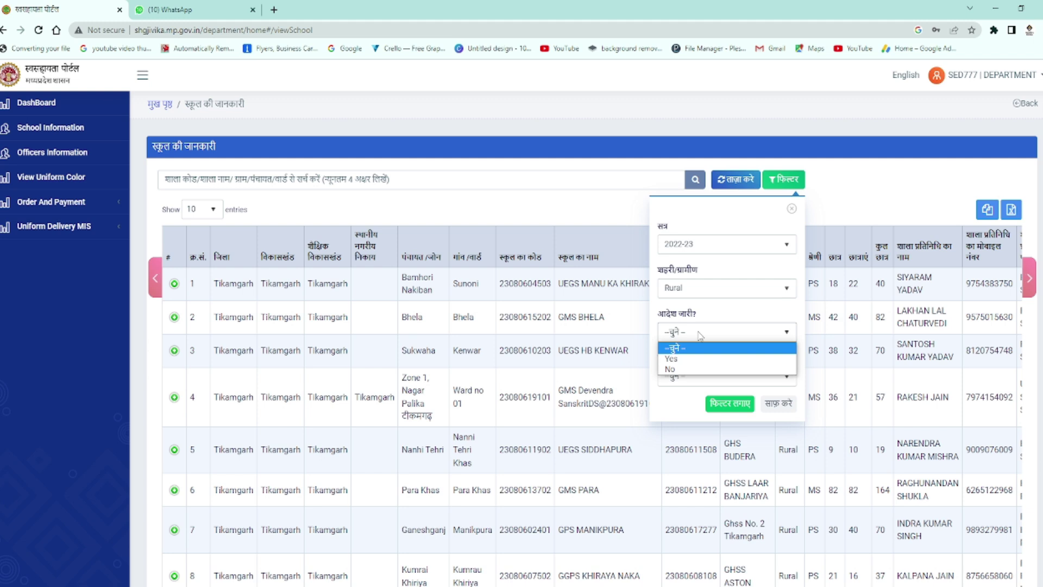
{"action": "left_click", "coordinate": [701, 335]}
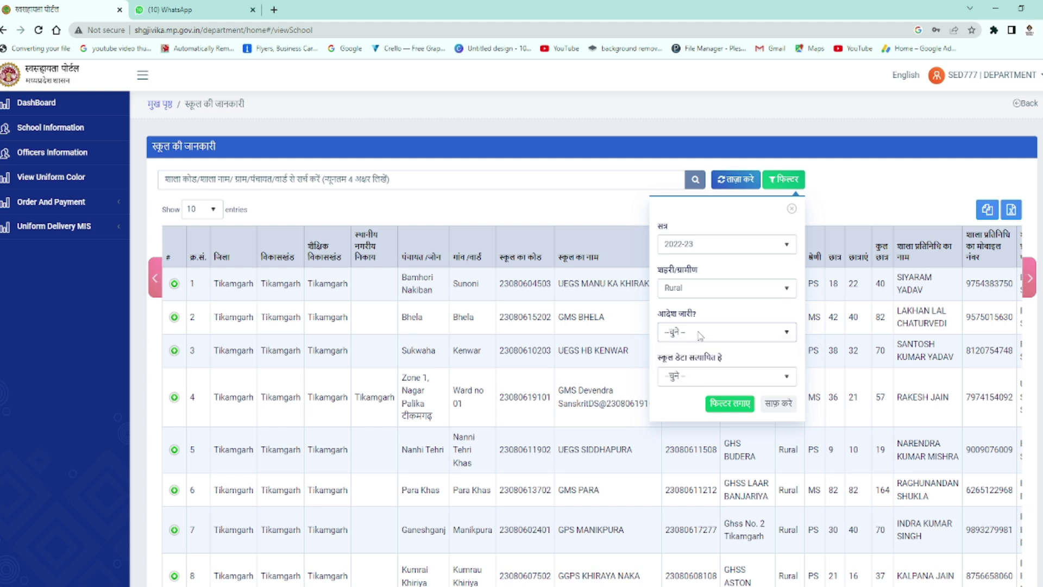
{"action": "left_click", "coordinate": [679, 380]}
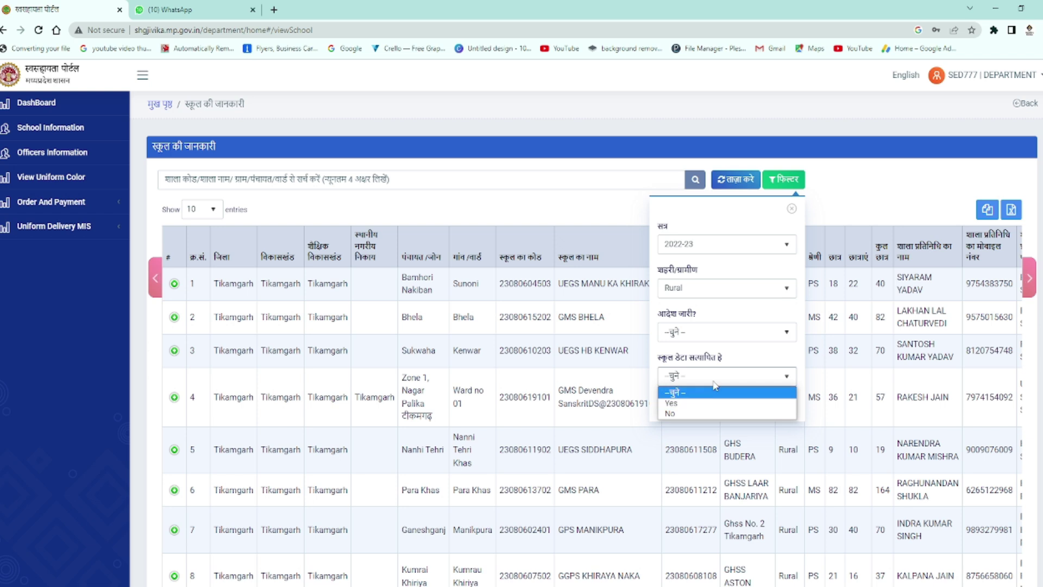
{"action": "left_click", "coordinate": [675, 414]}
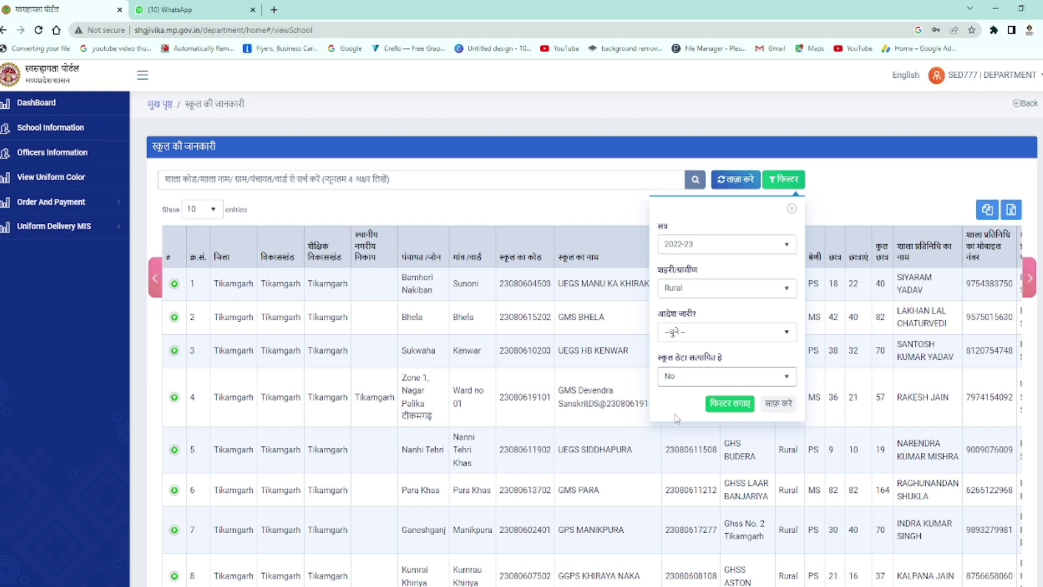
{"action": "left_click", "coordinate": [728, 405]}
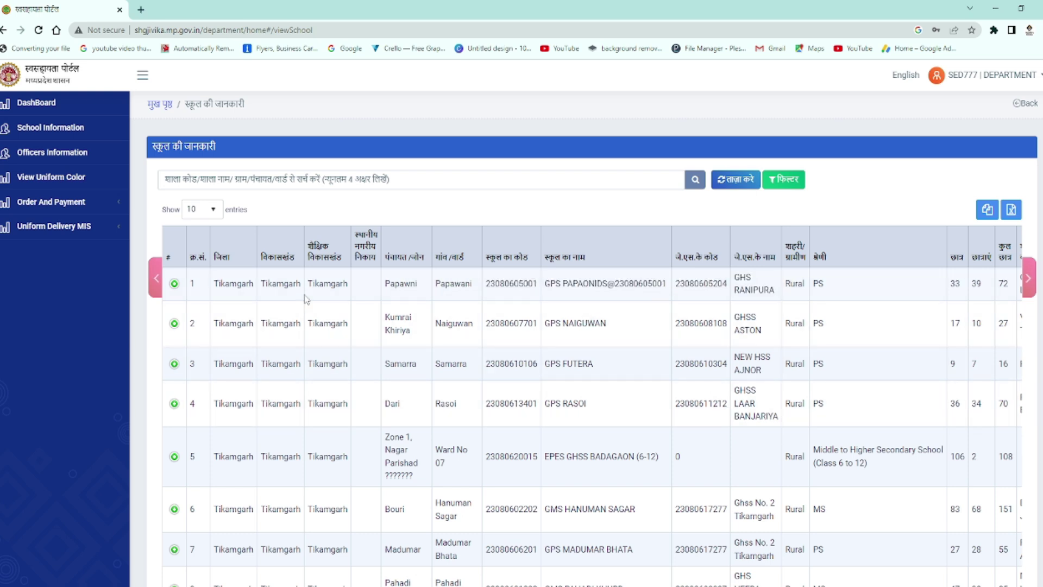
- Review the first school's row, GPS PAPAONIDS, and open its uniform size details through the row's action
{"action": "left_click_drag", "start_coordinate": [306, 283], "coordinate": [971, 285]}
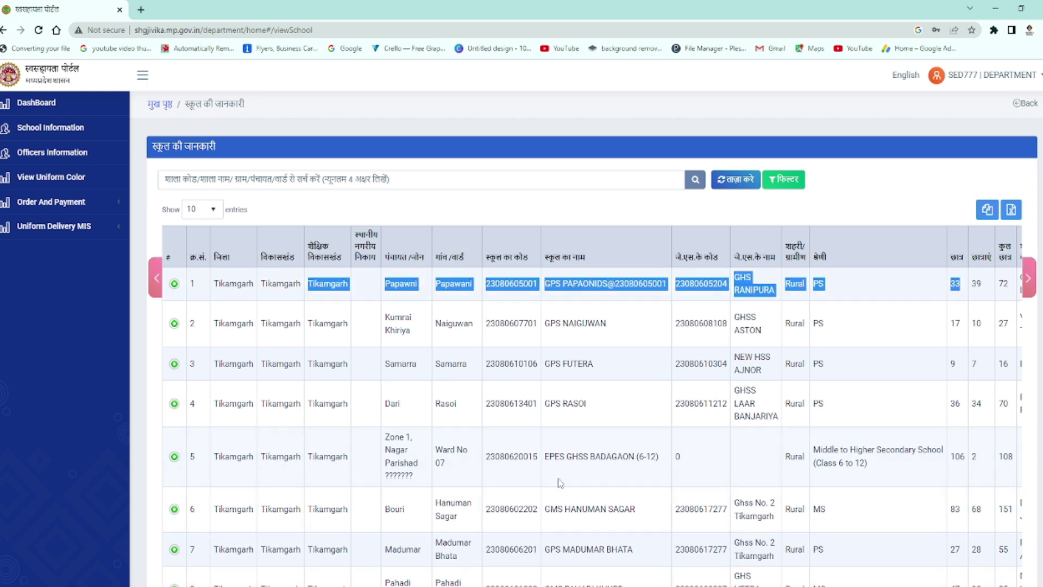
{"action": "scroll", "coordinate": [560, 483], "scroll_direction": "down", "scroll_amount": 3}
{"action": "scroll", "coordinate": [346, 315], "scroll_direction": "right", "scroll_amount": 5}
{"action": "scroll", "coordinate": [345, 314], "scroll_direction": "up", "scroll_amount": 3}
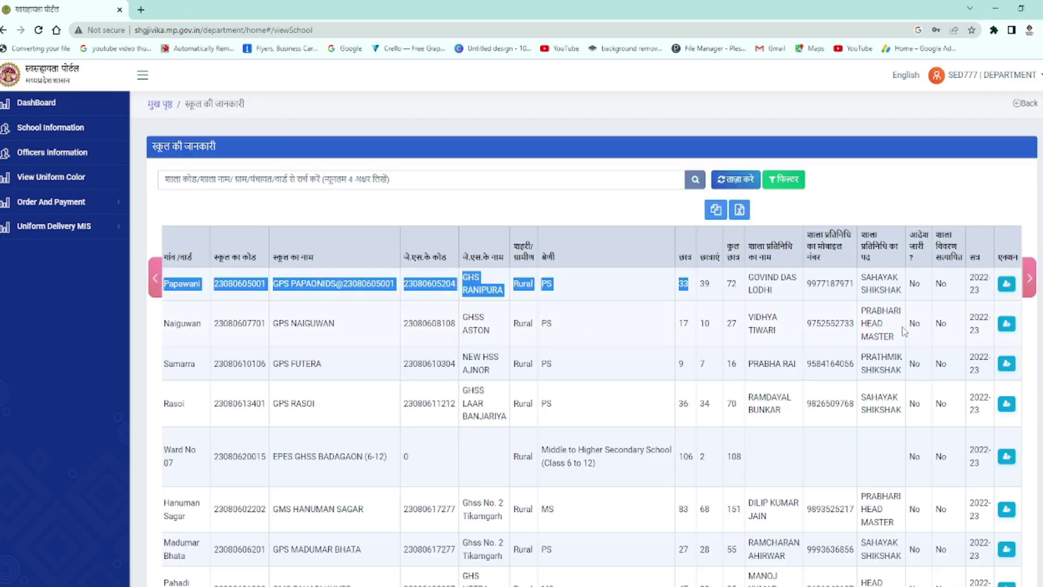
{"action": "left_click", "coordinate": [1006, 284]}
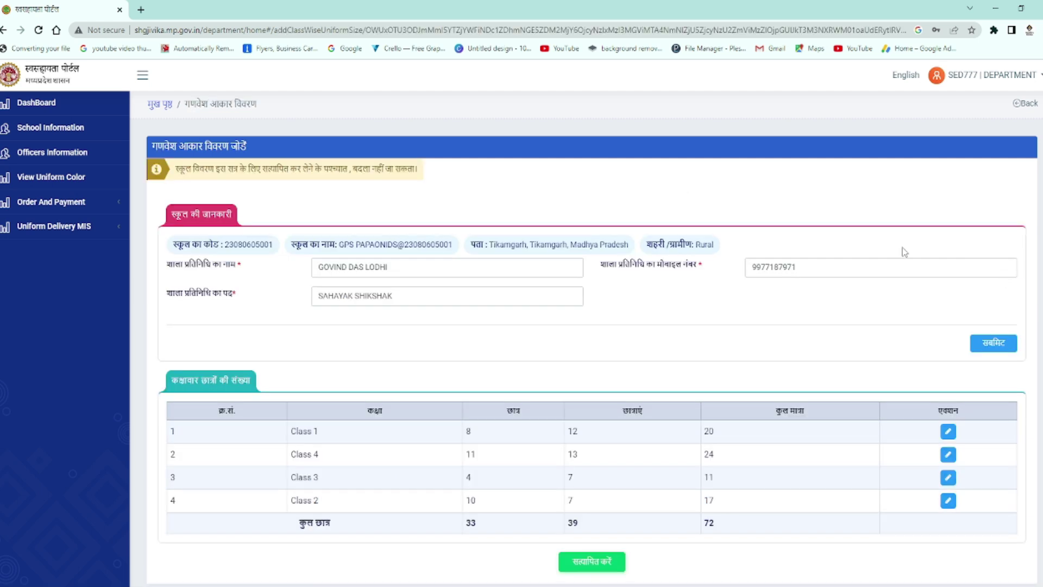
- Check the school representative's name, mobile number and designation fields in the school information section
{"action": "scroll", "coordinate": [455, 343], "scroll_direction": "down", "scroll_amount": 1}
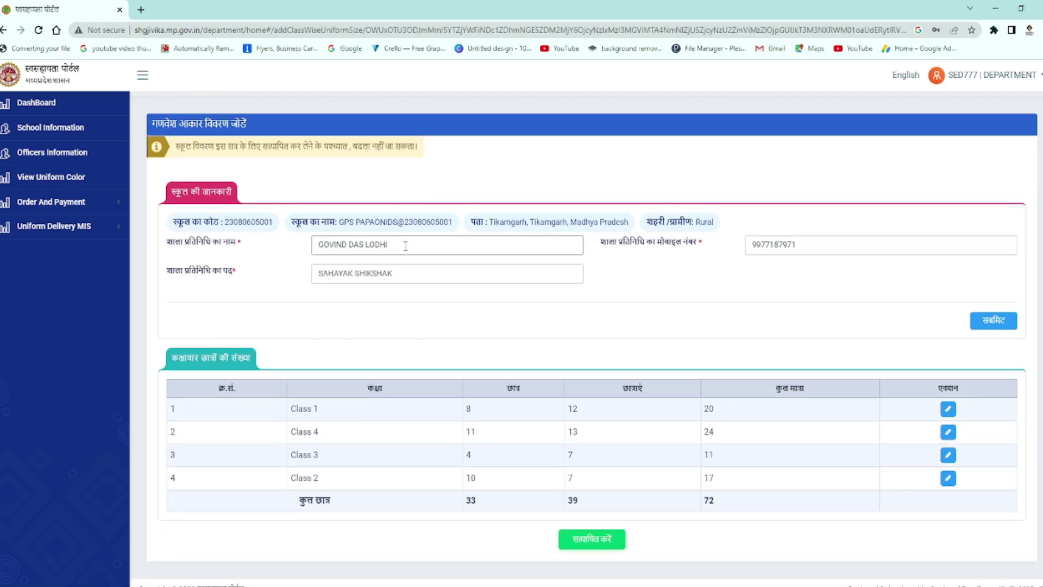
{"action": "left_click_drag", "start_coordinate": [406, 246], "coordinate": [318, 246]}
{"action": "double_click", "coordinate": [835, 243]}
{"action": "left_click", "coordinate": [835, 243]}
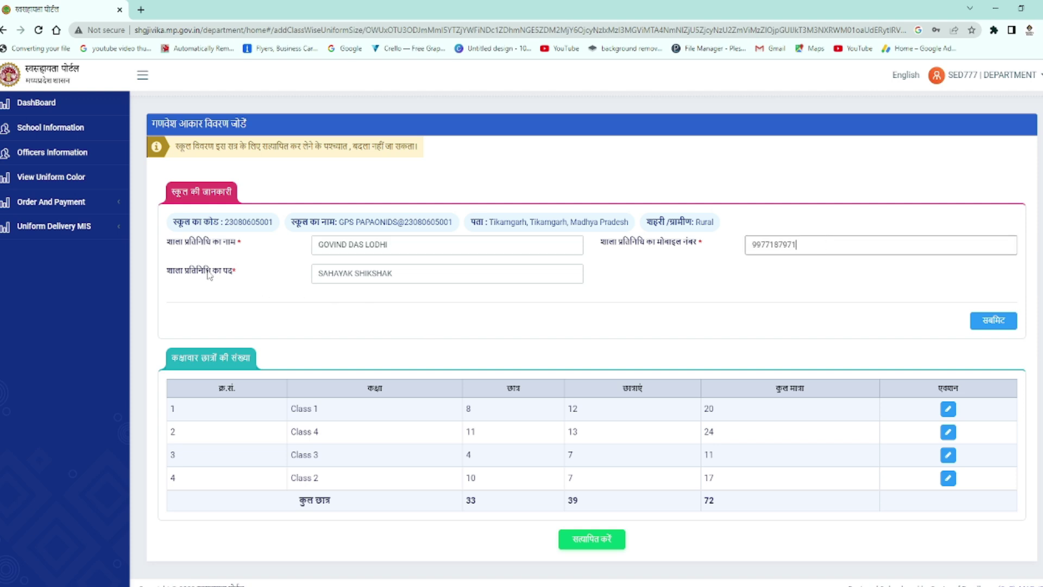
{"action": "left_click_drag", "start_coordinate": [402, 274], "coordinate": [319, 274]}
{"action": "left_click", "coordinate": [360, 241]}
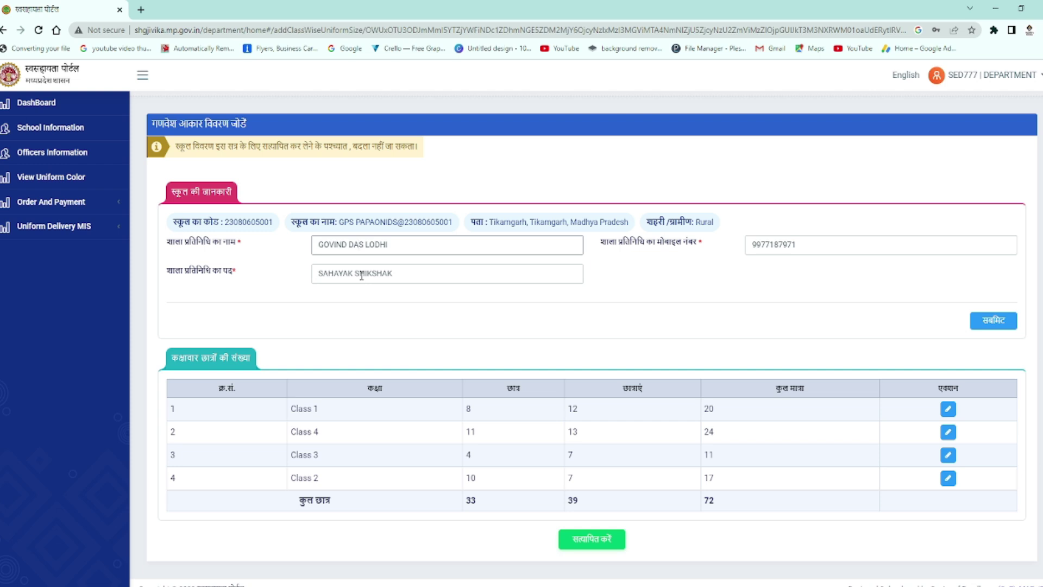
{"action": "left_click", "coordinate": [372, 340]}
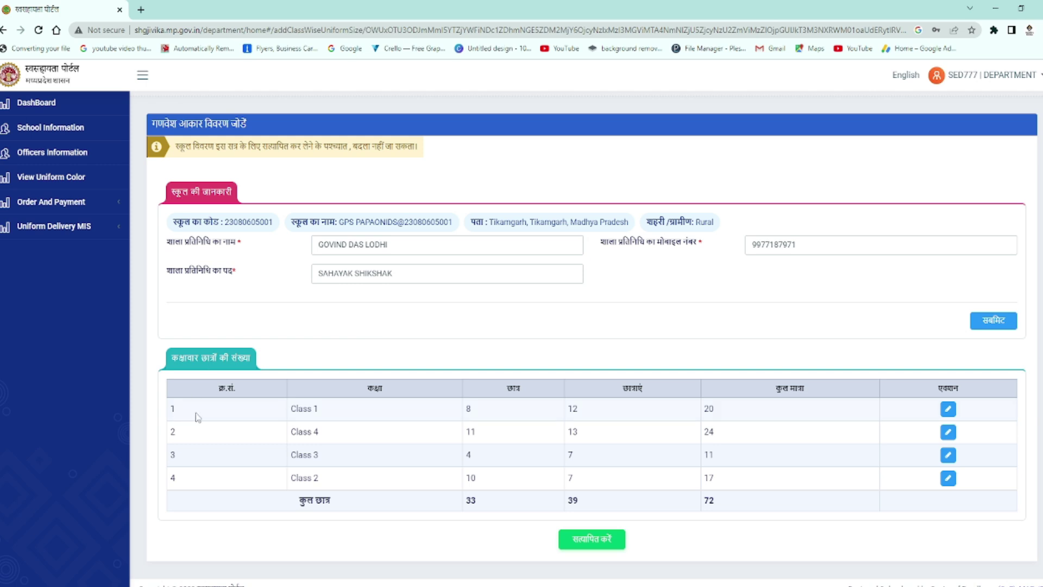
- Open the Class 1 student count for updating, review its boys and girls fields, and submit the counts
{"action": "left_click_drag", "start_coordinate": [171, 409], "coordinate": [803, 426]}
{"action": "left_click", "coordinate": [379, 417]}
{"action": "left_click", "coordinate": [949, 411]}
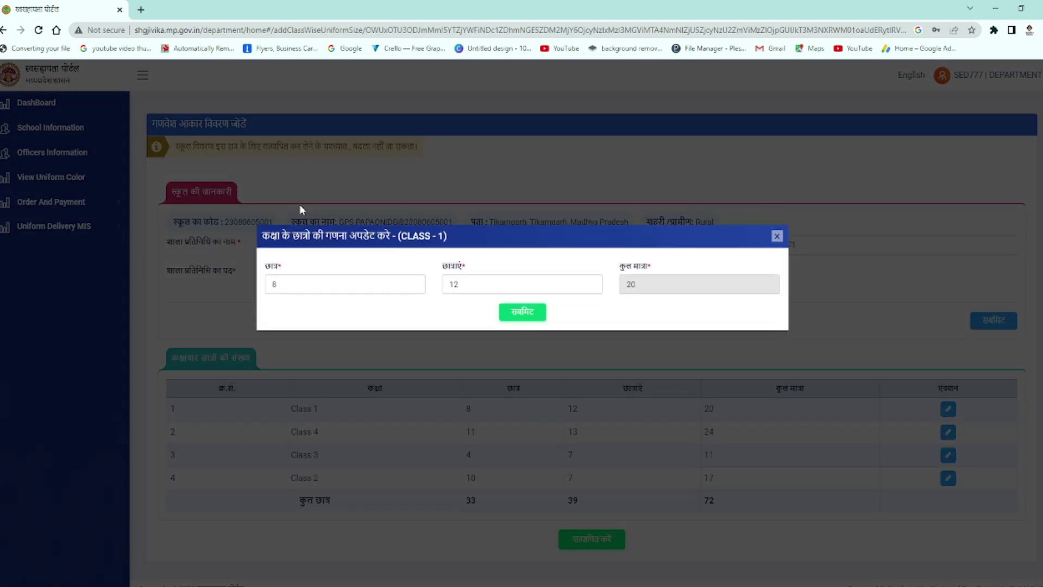
{"action": "left_click_drag", "start_coordinate": [267, 237], "coordinate": [455, 240]}
{"action": "left_click", "coordinate": [293, 283]}
{"action": "left_click", "coordinate": [473, 285]}
{"action": "left_click", "coordinate": [298, 286]}
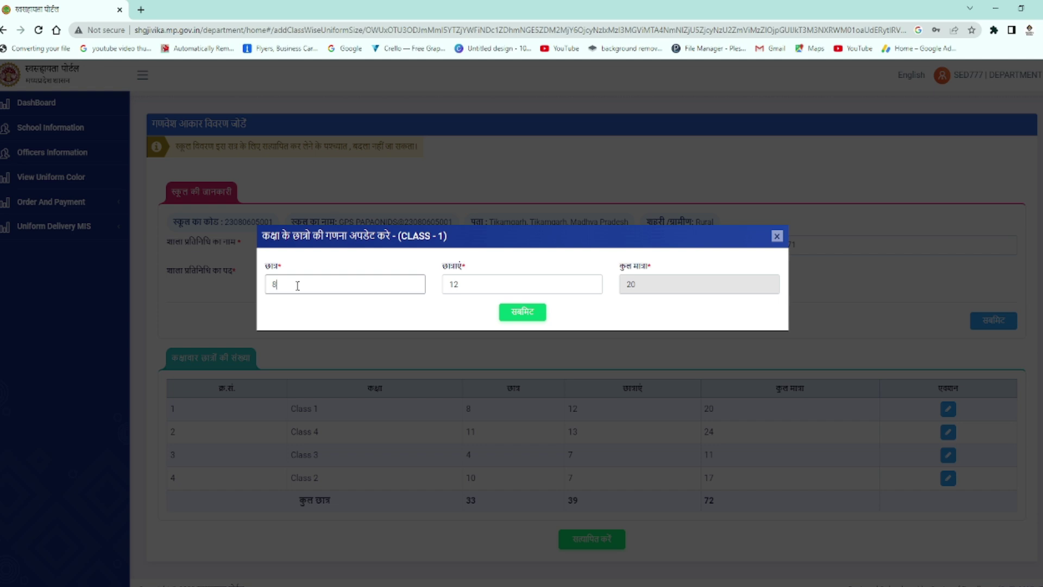
{"action": "left_click", "coordinate": [531, 318]}
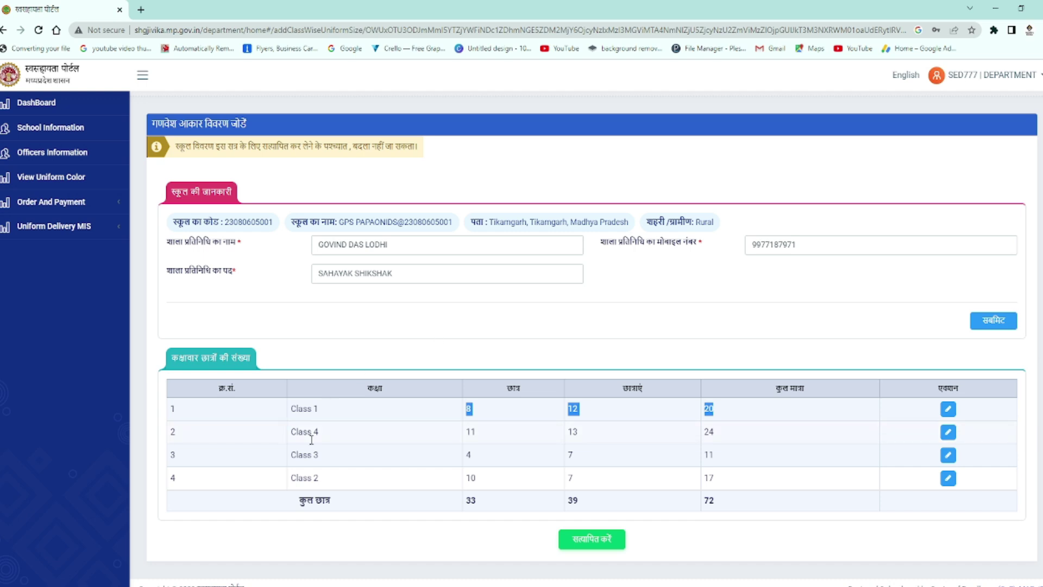